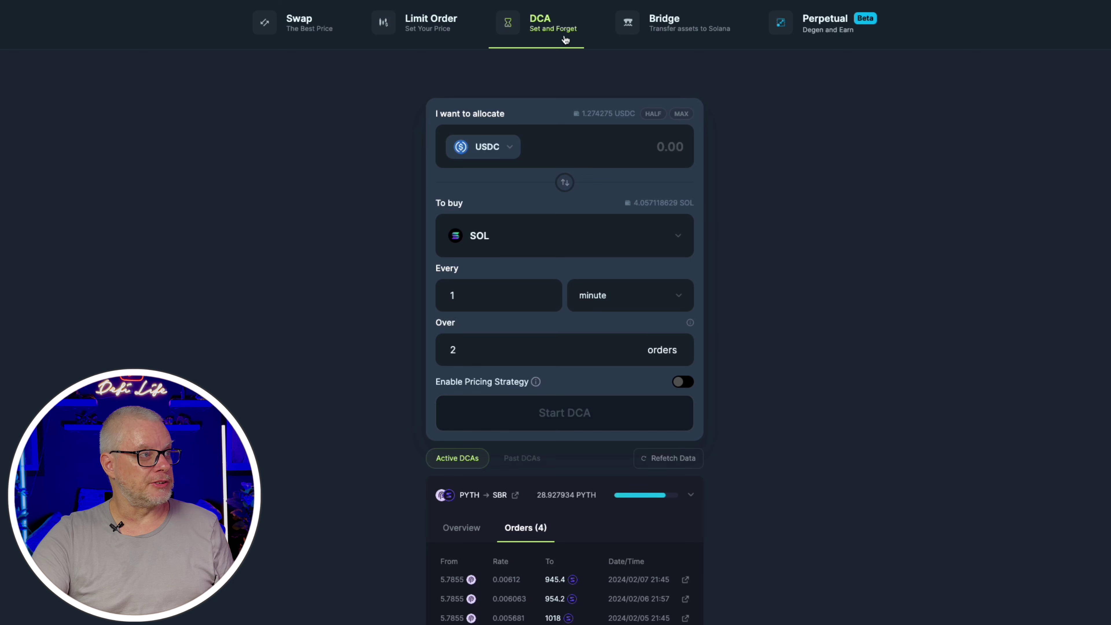
# Step: Swap half of the USDT balance for SOL and approve the transaction in the wallet
pyautogui.click(306, 32)
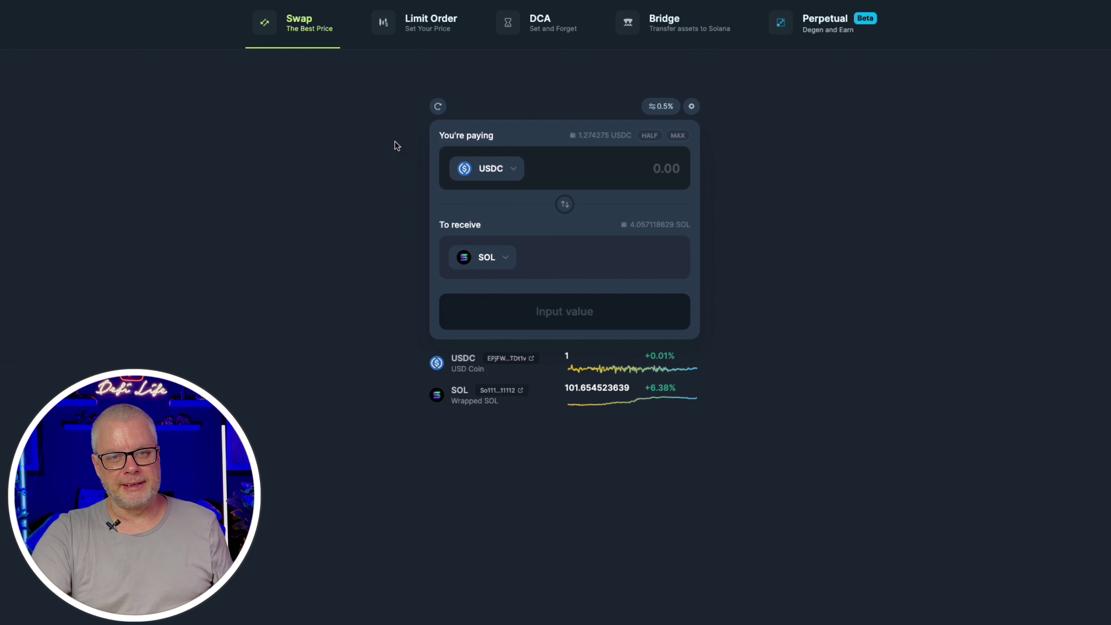
pyautogui.click(565, 206)
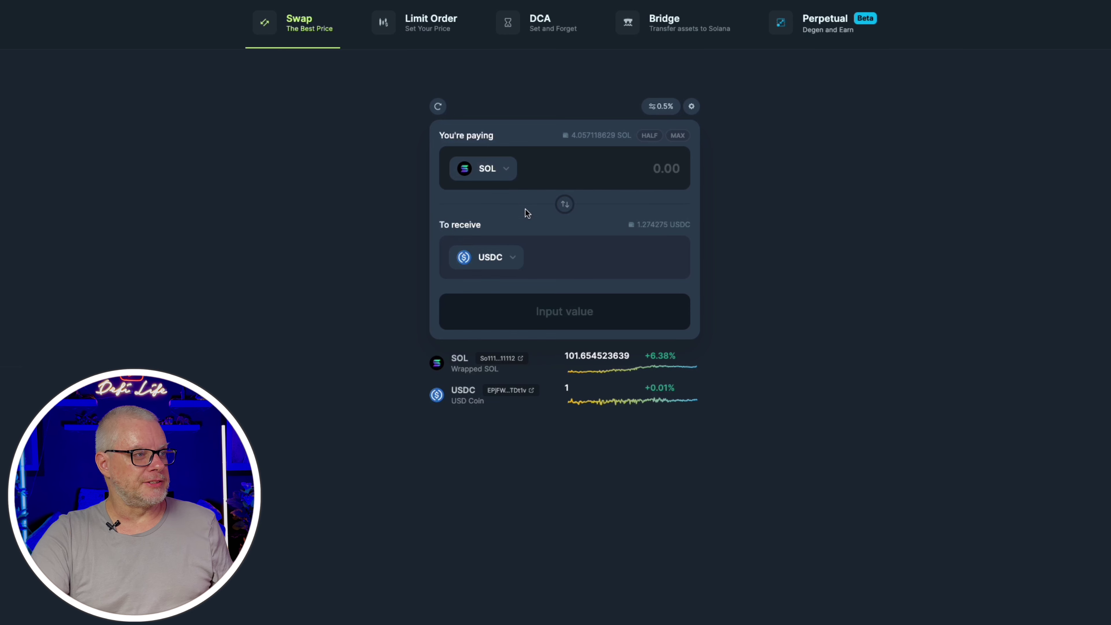
pyautogui.click(563, 209)
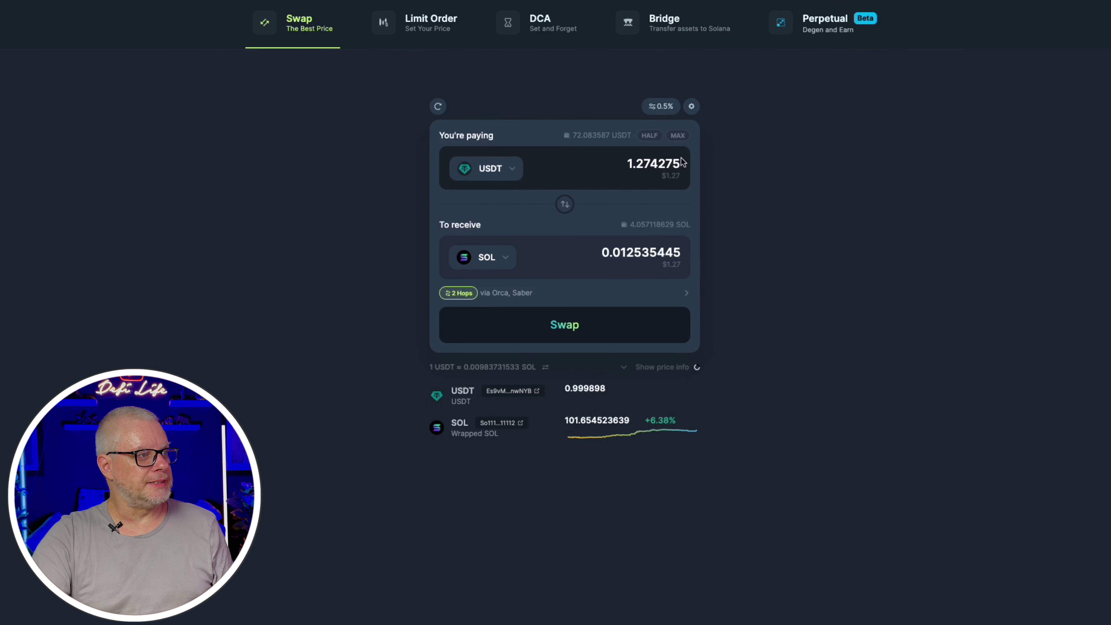
pyautogui.click(649, 135)
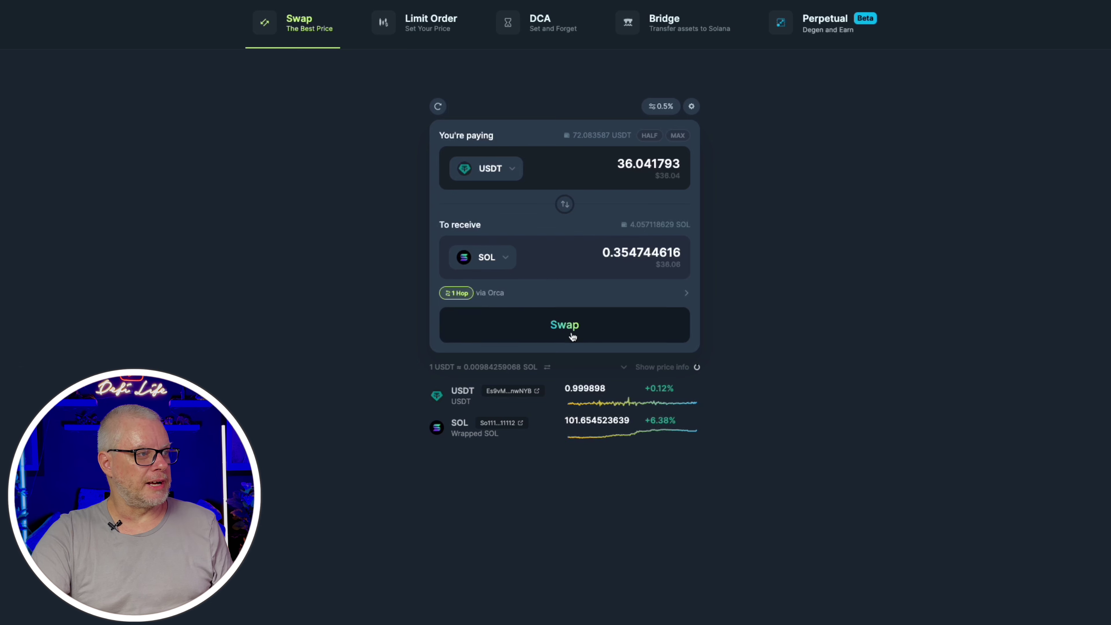
pyautogui.click(596, 338)
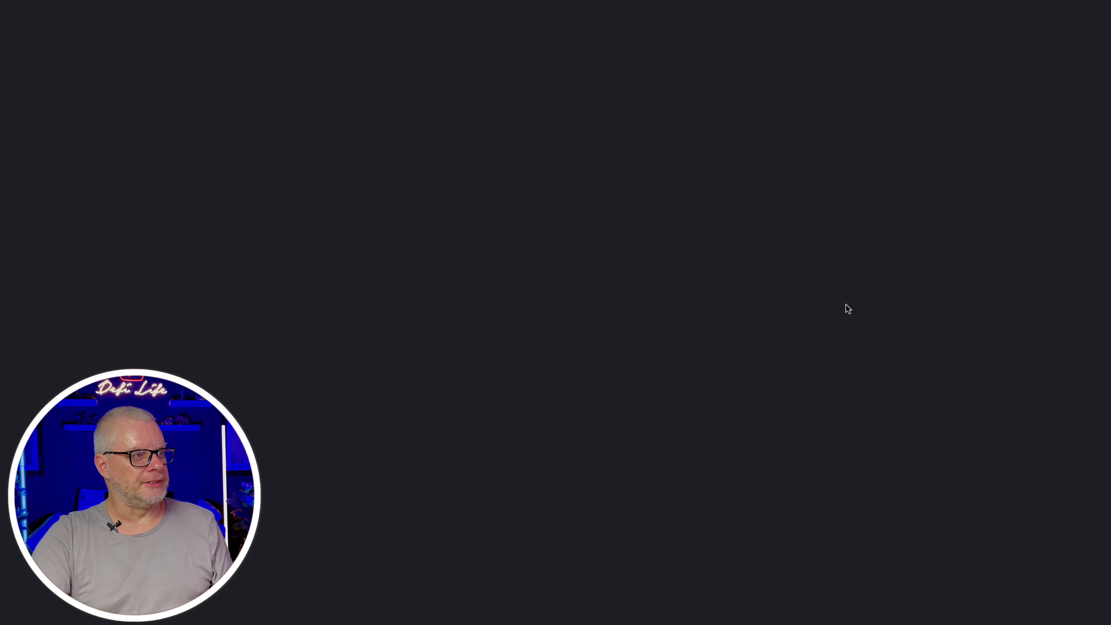
pyautogui.click(637, 437)
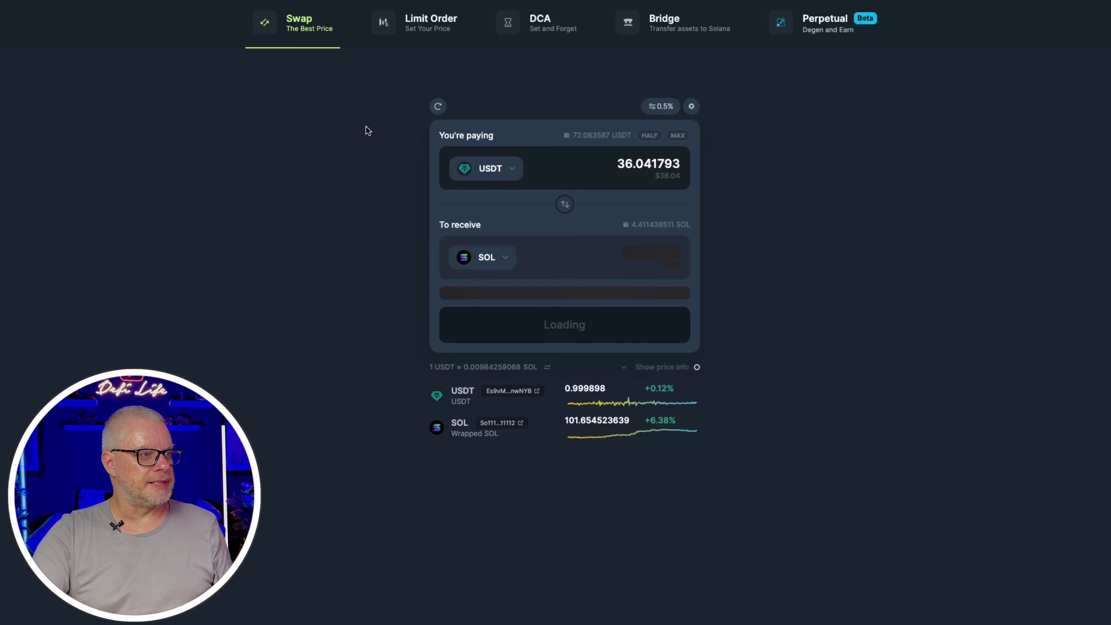
# Step: Review the open limit orders and choose USDT as the token to sell for SOL in a limit order
pyautogui.click(431, 22)
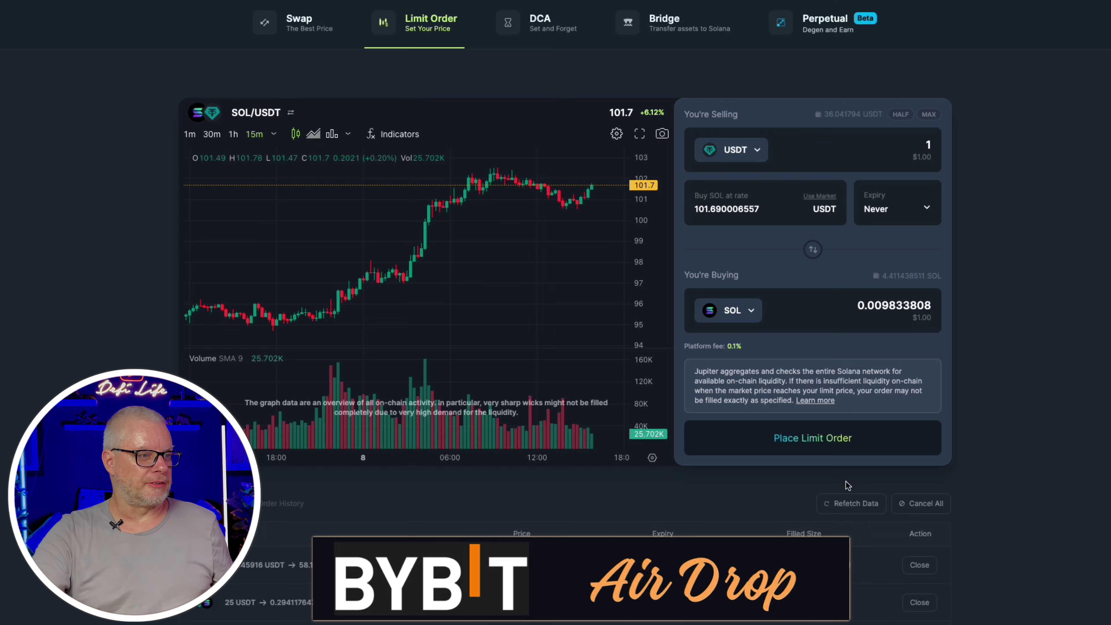
pyautogui.scroll(-5, 328, 483)
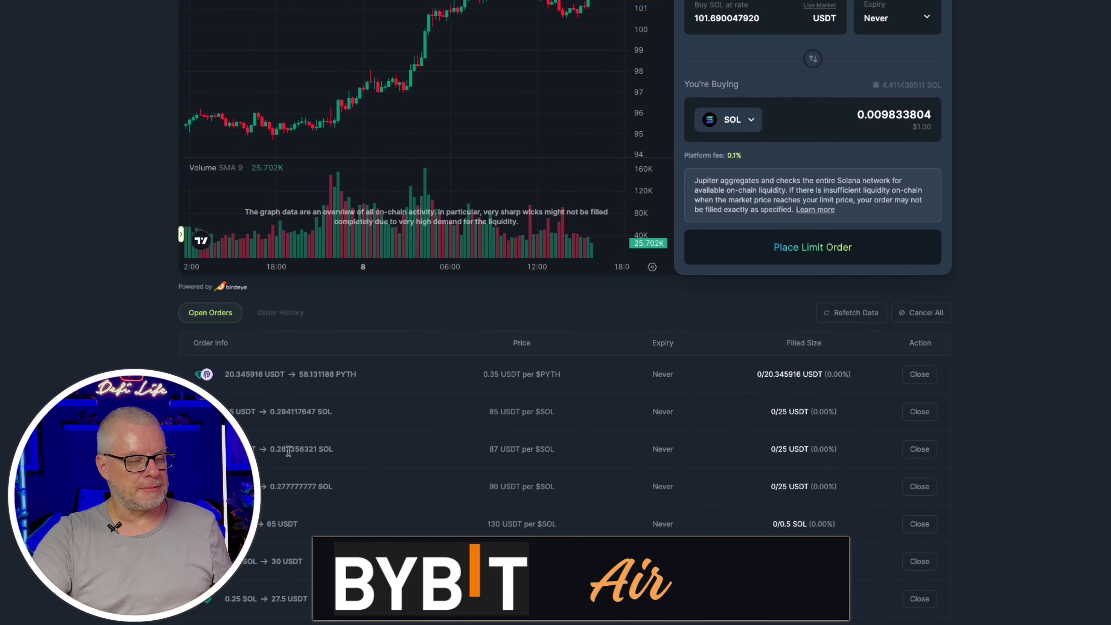
pyautogui.scroll(5, 1024, 359)
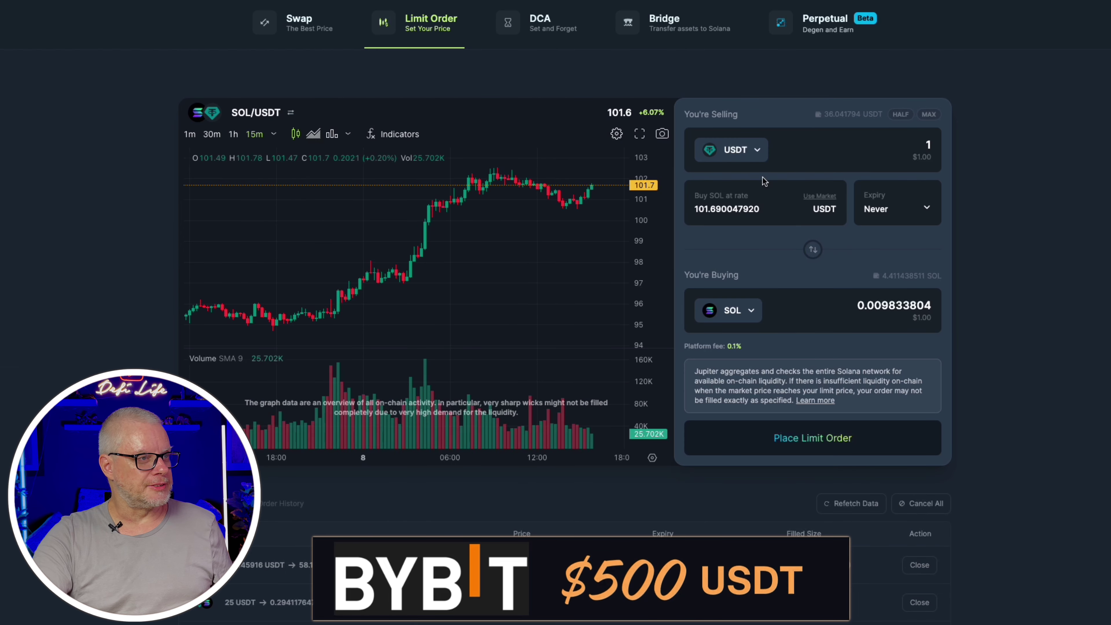
pyautogui.click(746, 153)
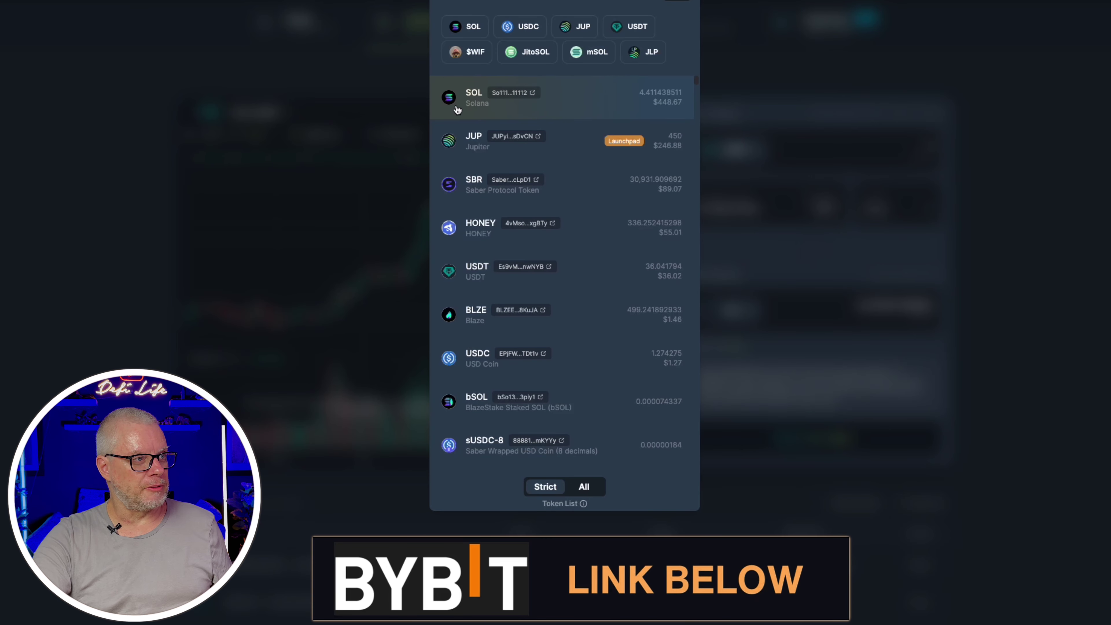
pyautogui.click(630, 27)
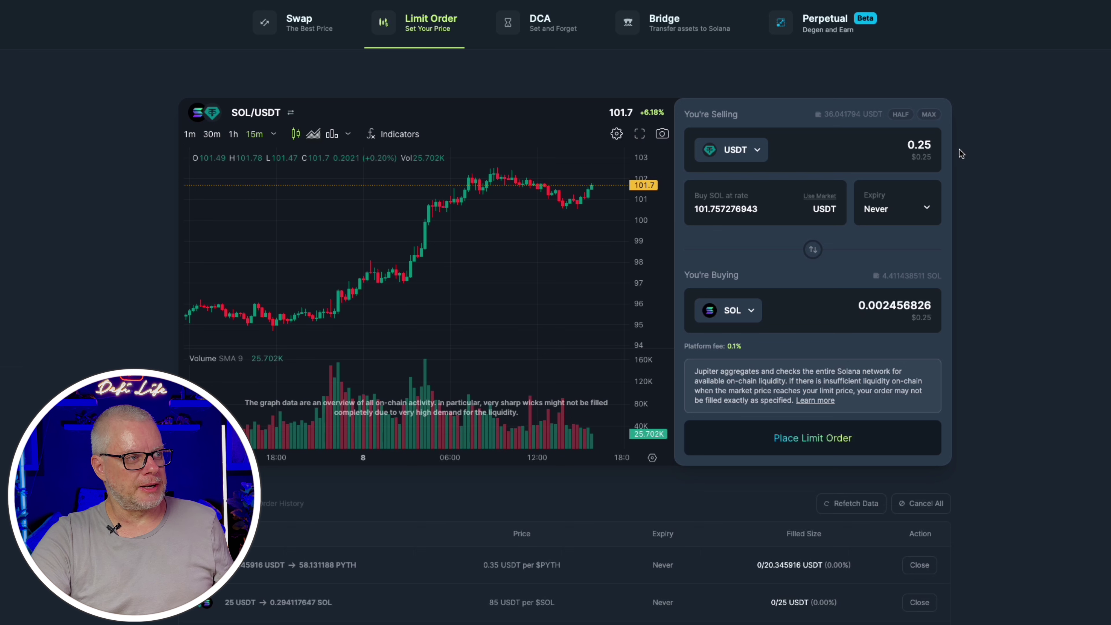
# Step: Set the limit order's buy amount to 0.25 SOL, then its rate to 95 USDT, and place the order
pyautogui.doubleClick(865, 310)
pyautogui.press('BackSpace')
pyautogui.write('0.25')
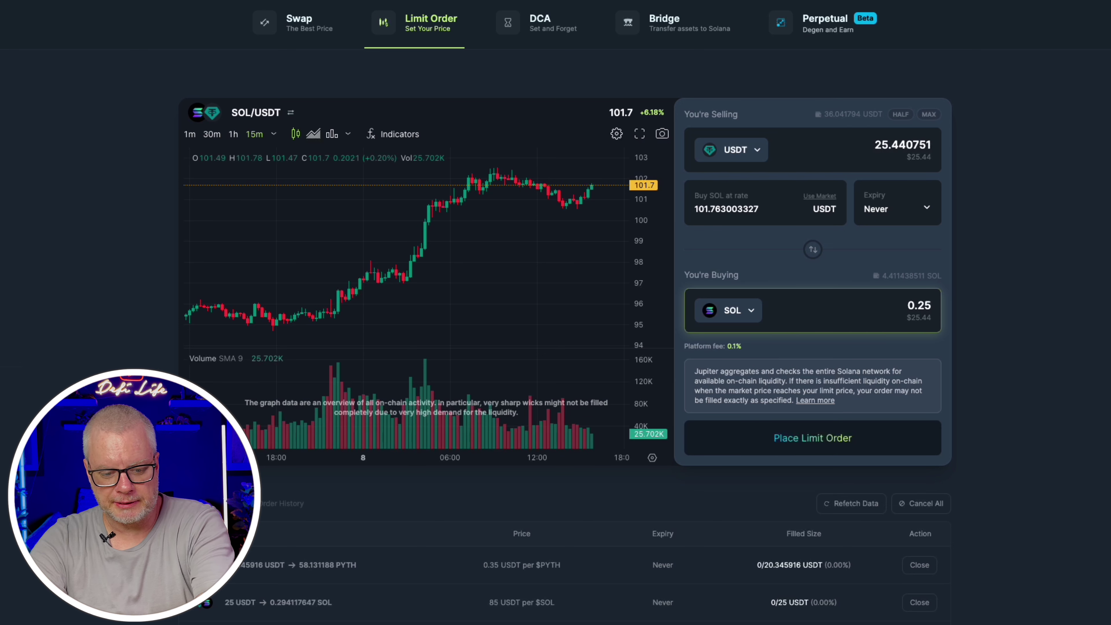
pyautogui.doubleClick(726, 209)
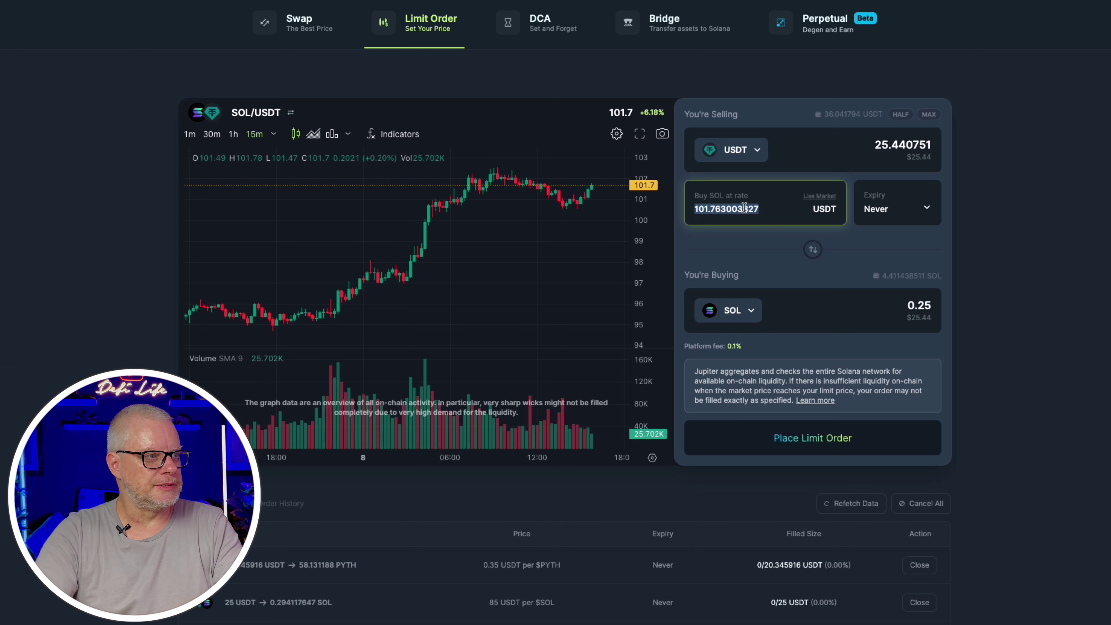
pyautogui.write('95')
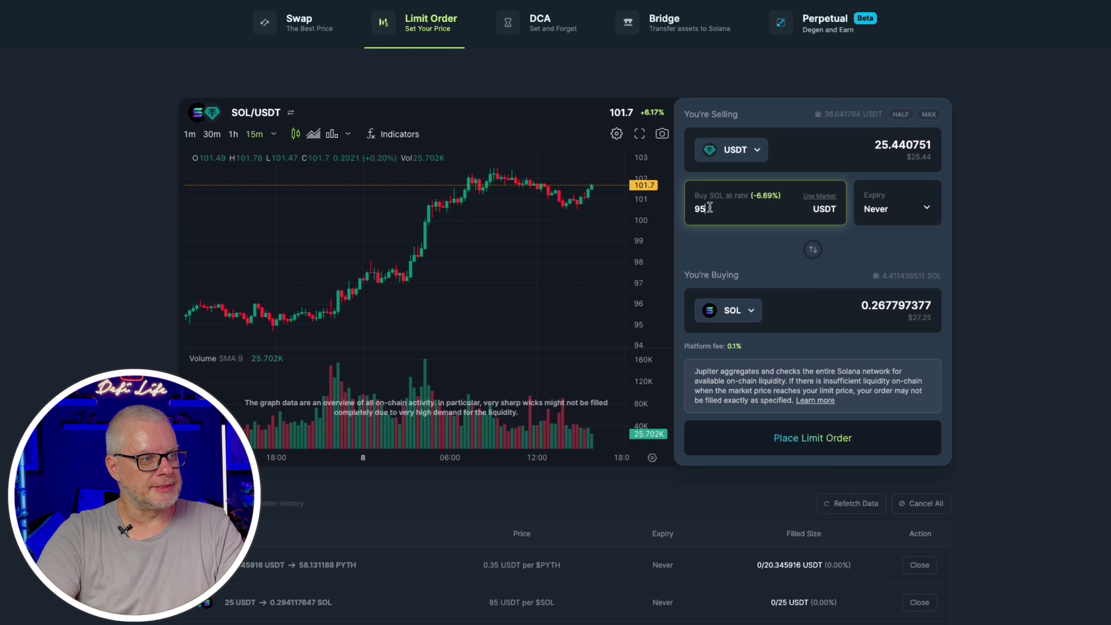
pyautogui.click(828, 446)
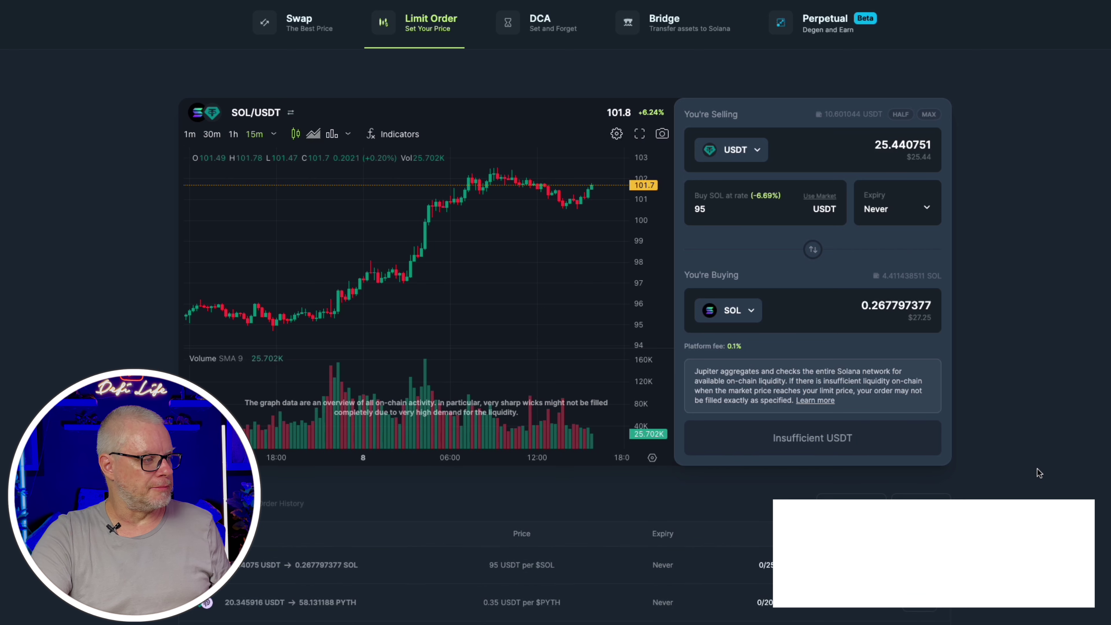
# Step: Start a DCA that allocates the maximum USDT balance to buying SOL every 1 day over 5 orders
pyautogui.click(544, 23)
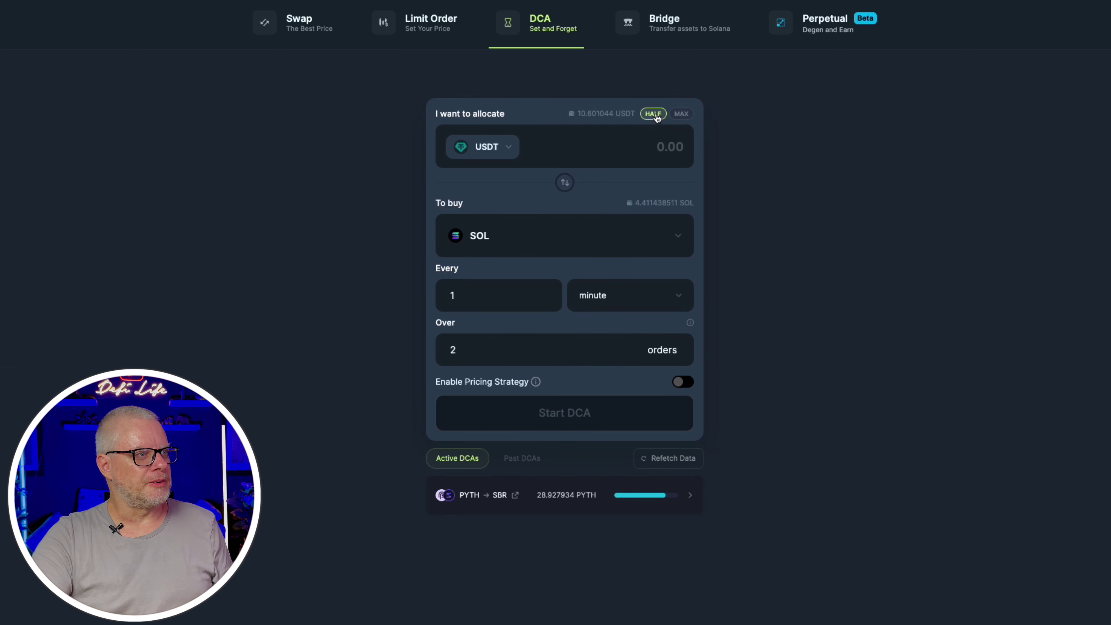
pyautogui.click(680, 114)
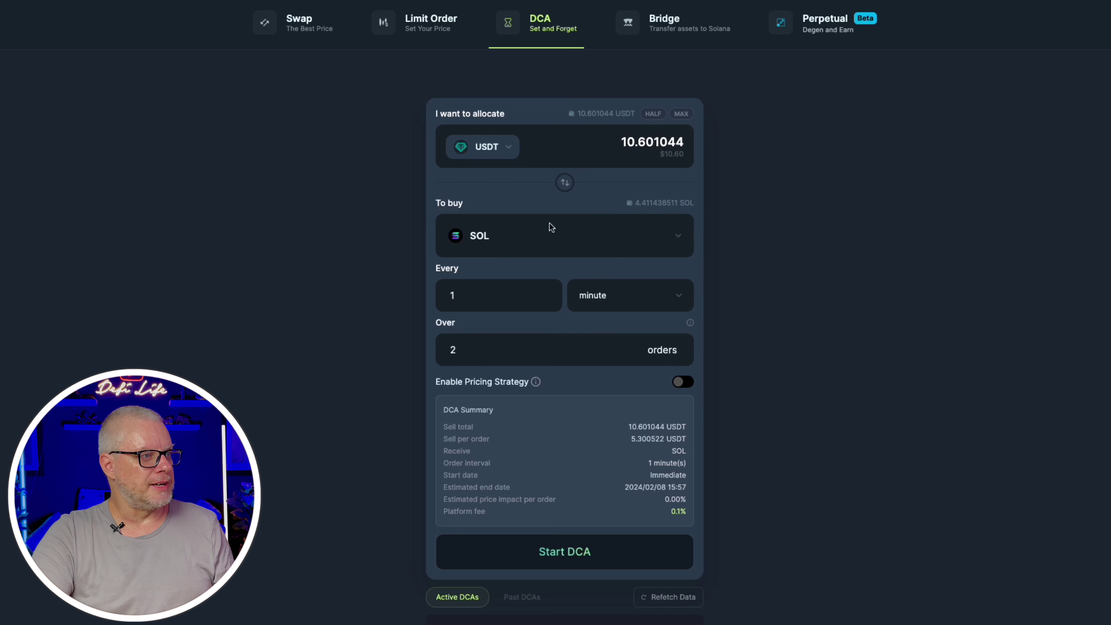
pyautogui.click(613, 295)
pyautogui.click(620, 374)
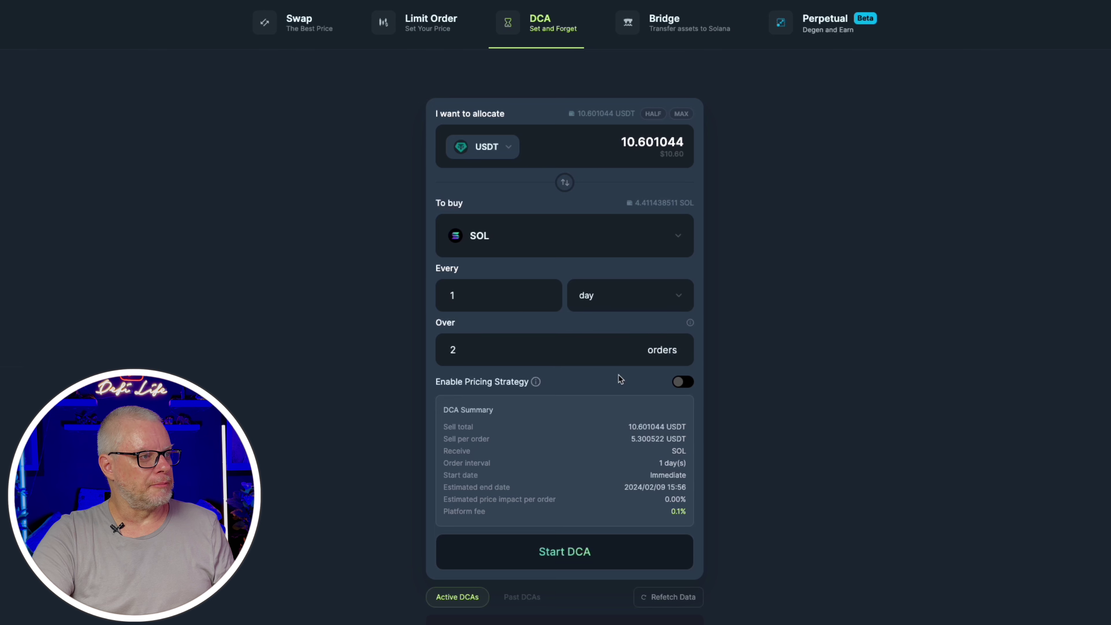
pyautogui.doubleClick(479, 350)
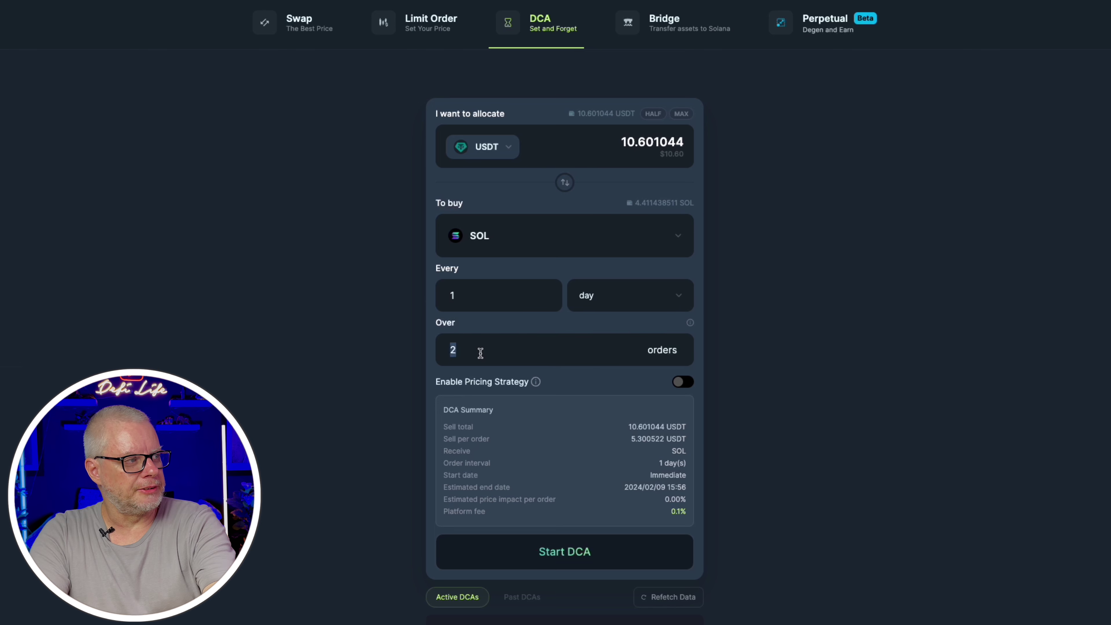
pyautogui.write('5')
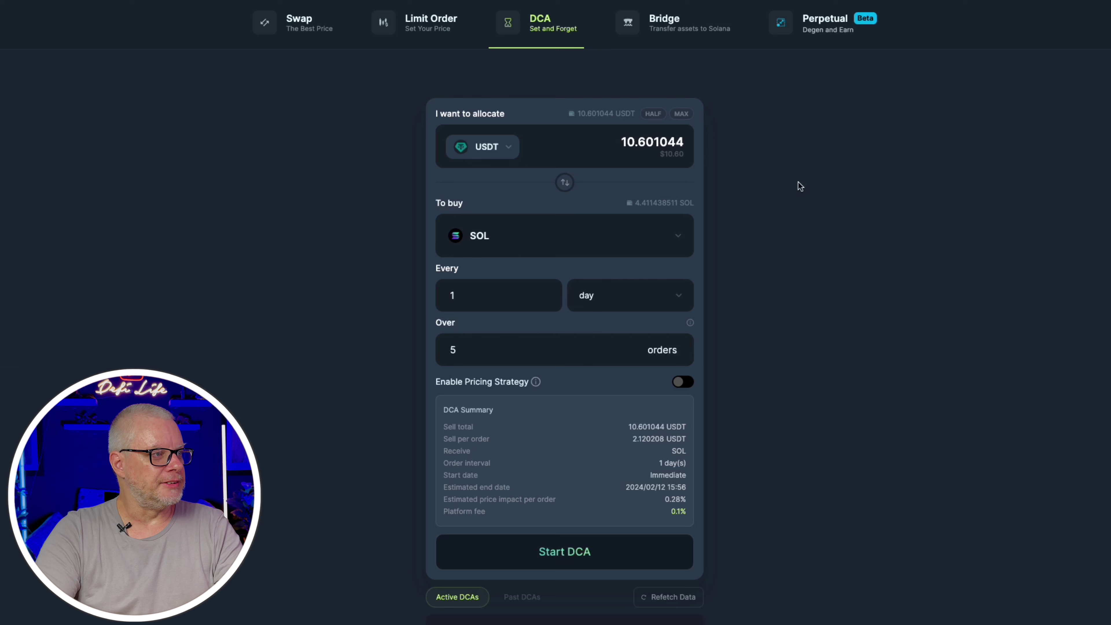
pyautogui.click(538, 555)
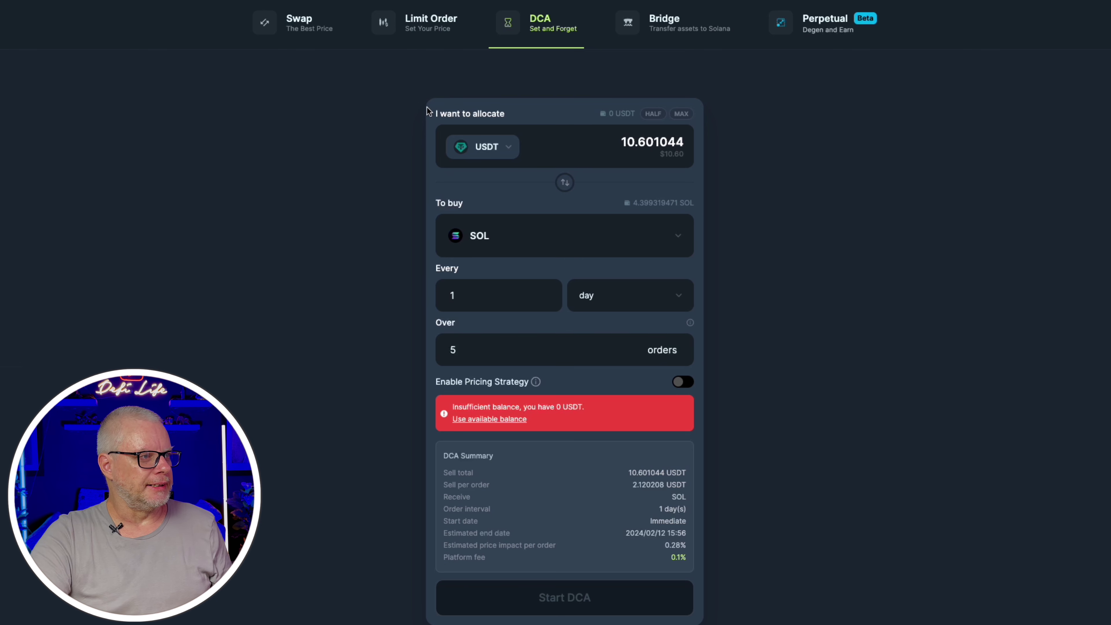
# Step: View the bridge comparator's quotes for transferring 100 USDC from Ethereum to Solana
pyautogui.click(684, 27)
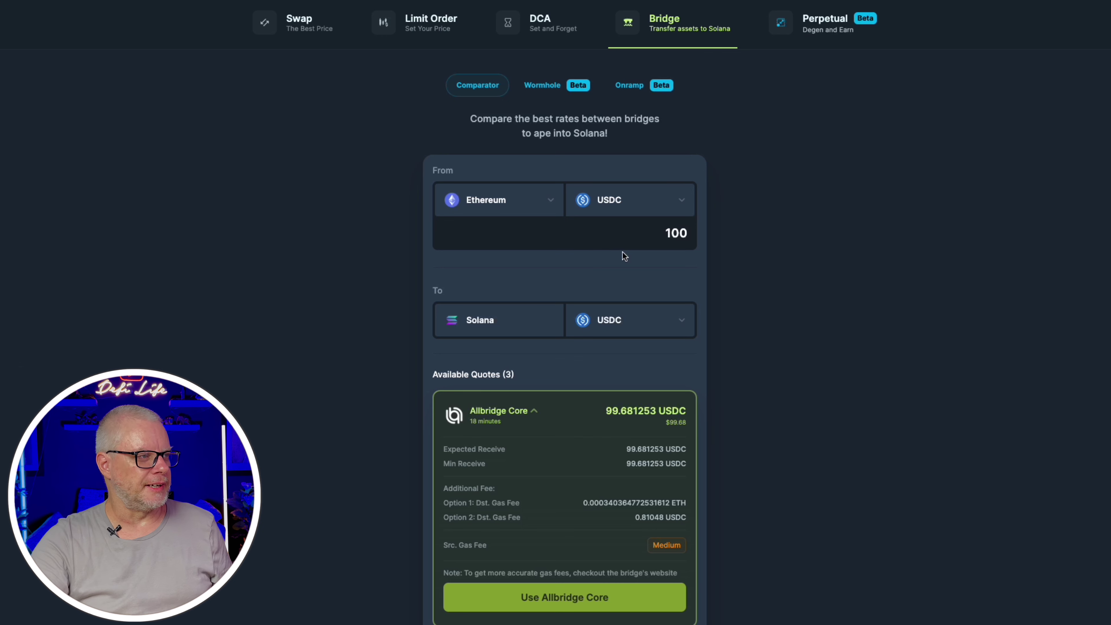
# Step: Submit a long SOL perpetual order paying 0.25 SOL with leverage set to 1.4x
pyautogui.click(836, 29)
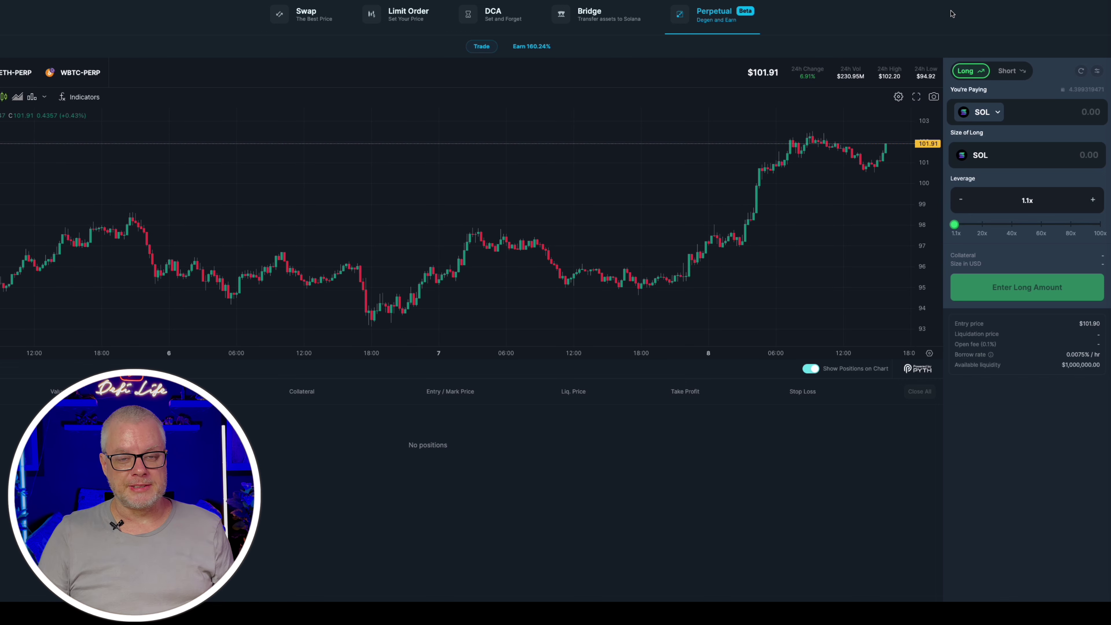
pyautogui.click(1071, 109)
pyautogui.write('0.25')
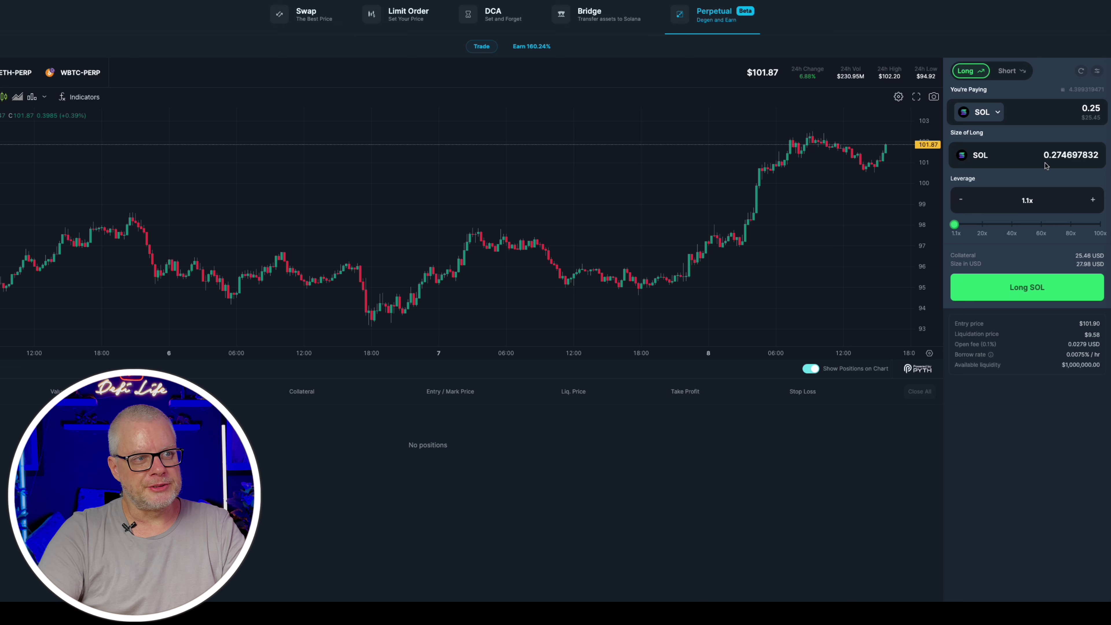
pyautogui.moveTo(954, 224); pyautogui.dragTo(955, 225)
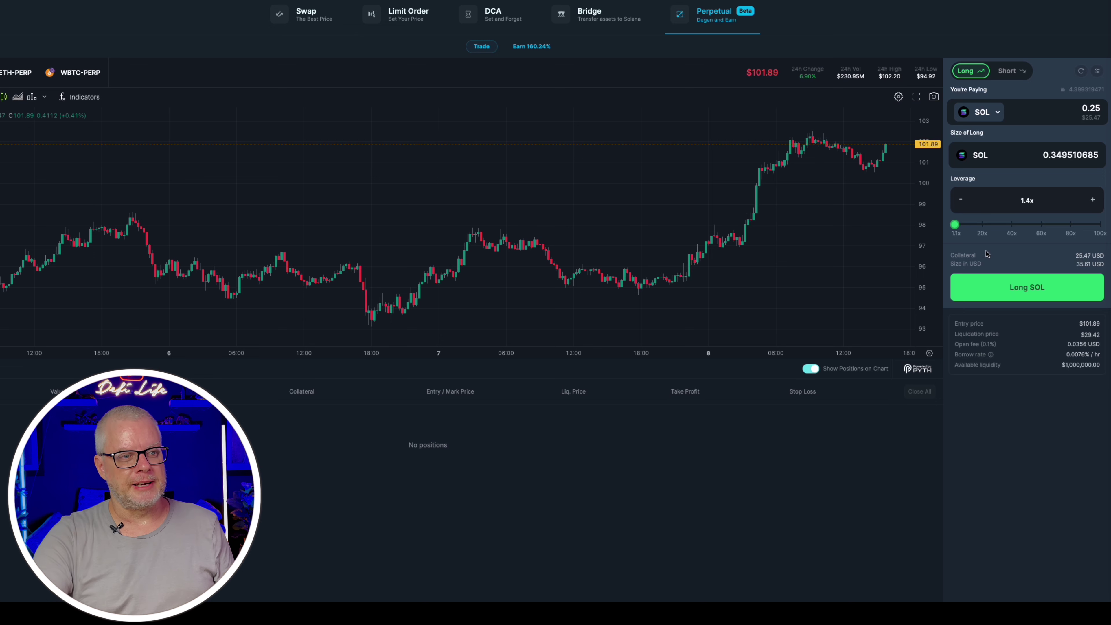
pyautogui.click(1013, 294)
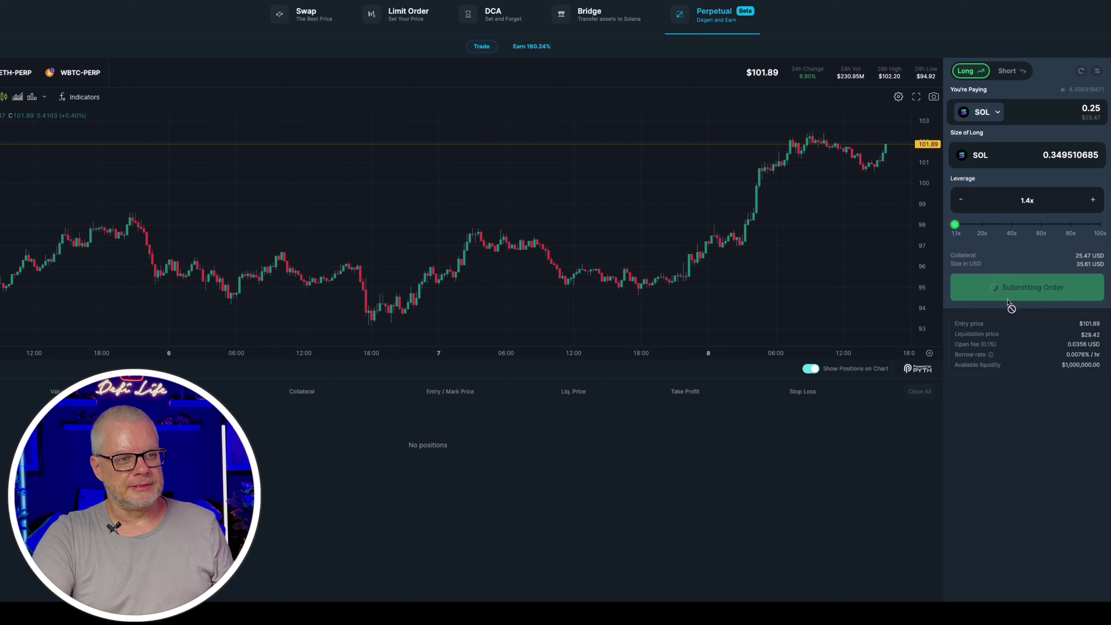